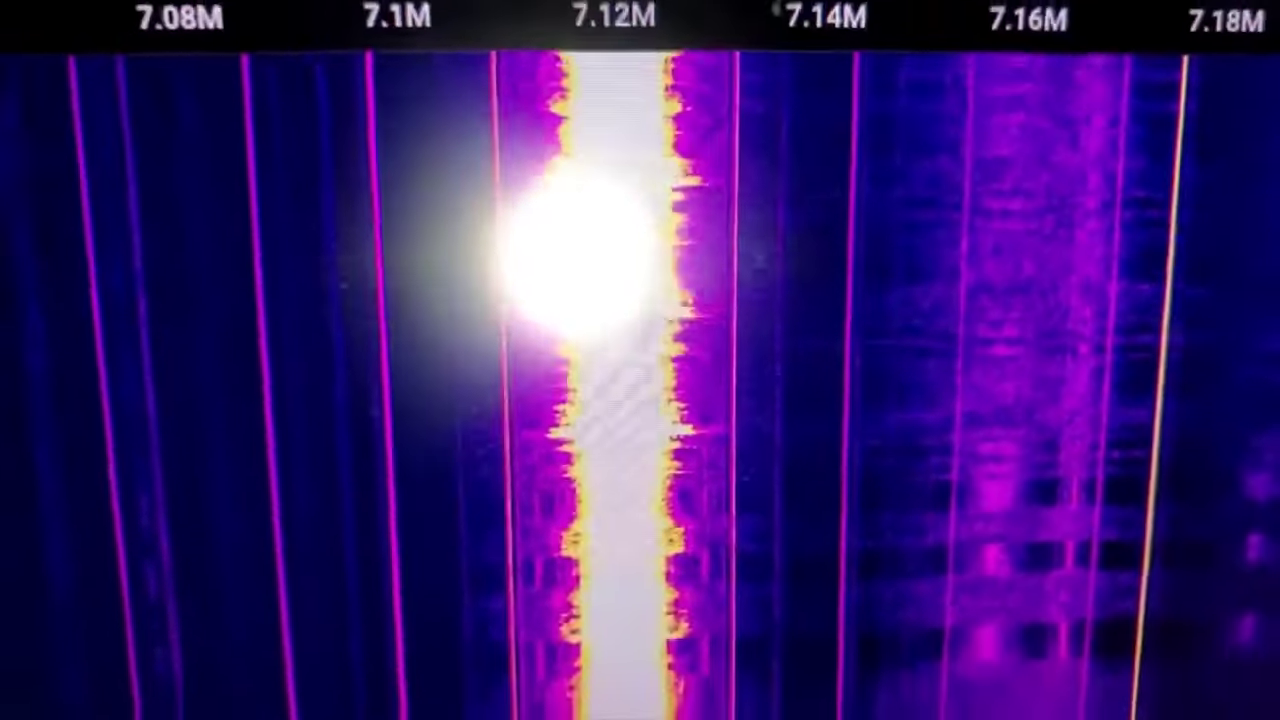
scroll(600, 350, up, 5)
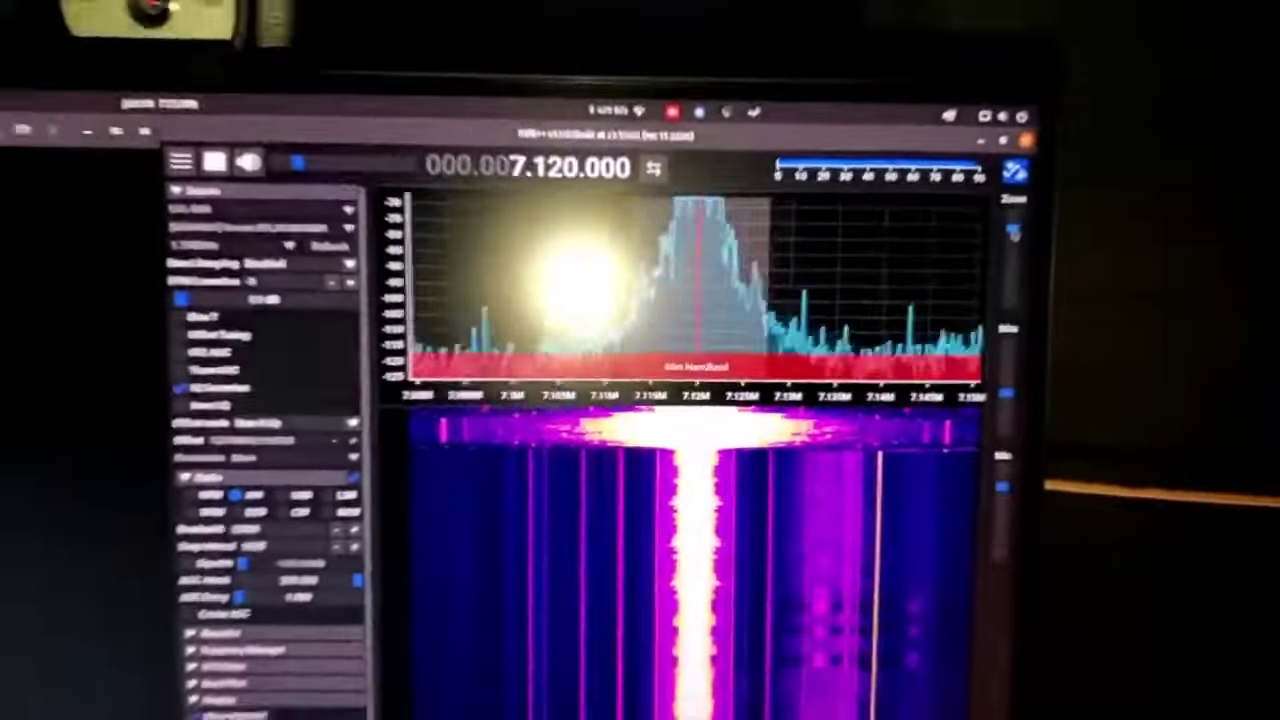